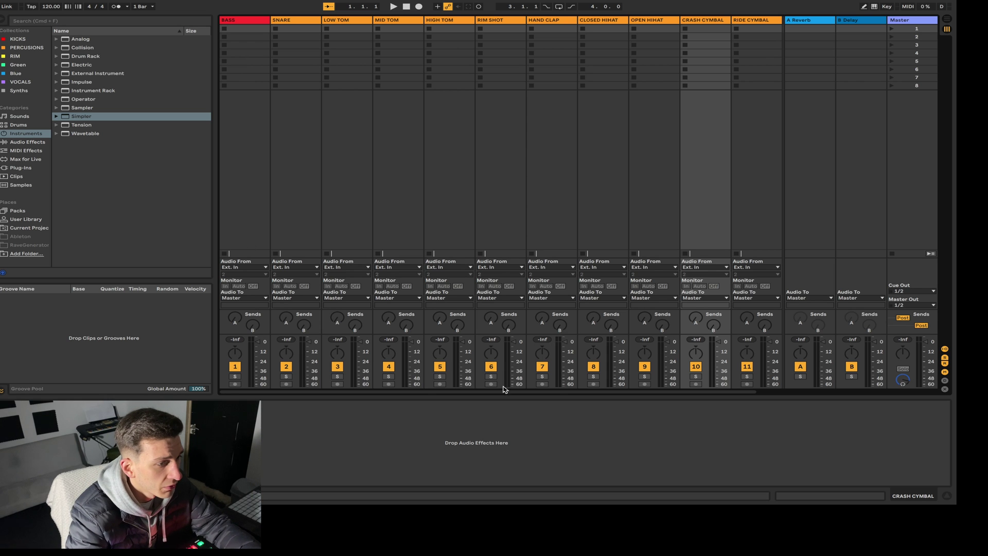
Step: Open the Audio preferences' Input Config listing the TR-8S mono inputs 3/4 to 13/14 (BASS to RIDE CYM)
click(30, 5)
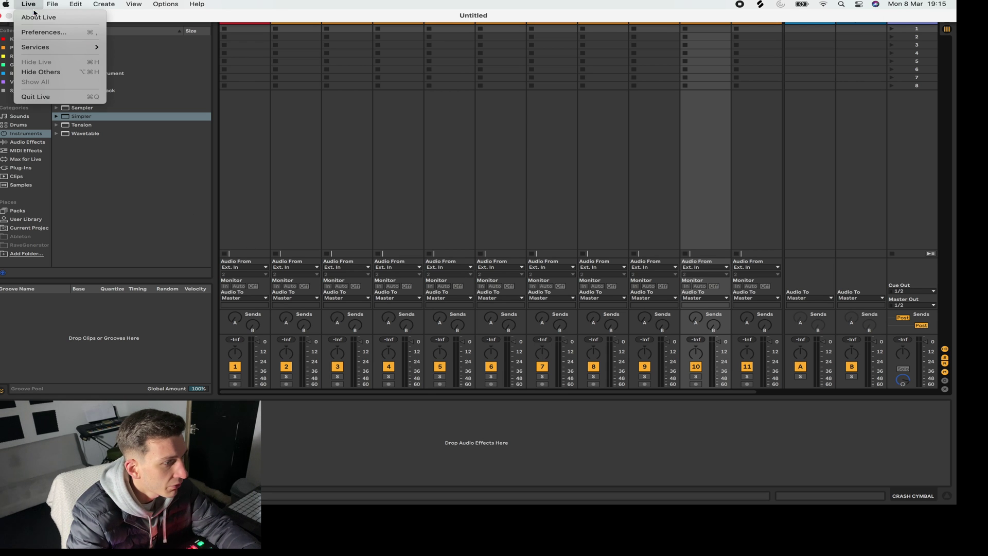
click(44, 32)
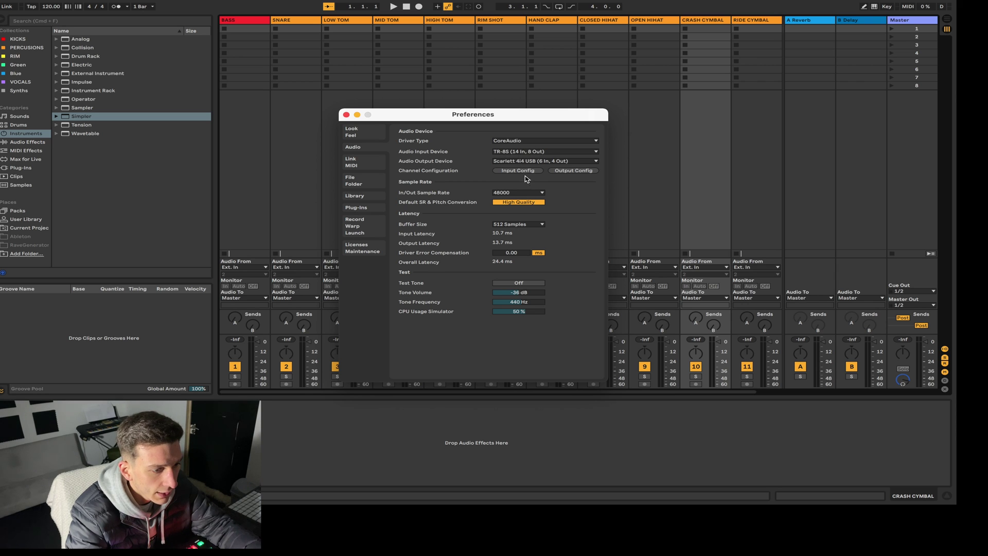
click(524, 171)
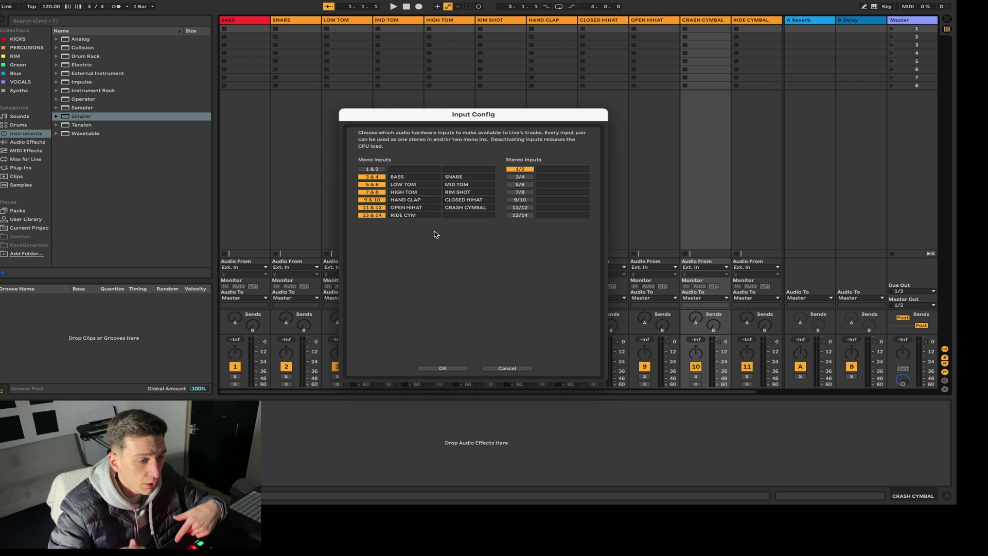
Step: Confirm the input configuration and close Preferences to return to the Session mixer
click(461, 368)
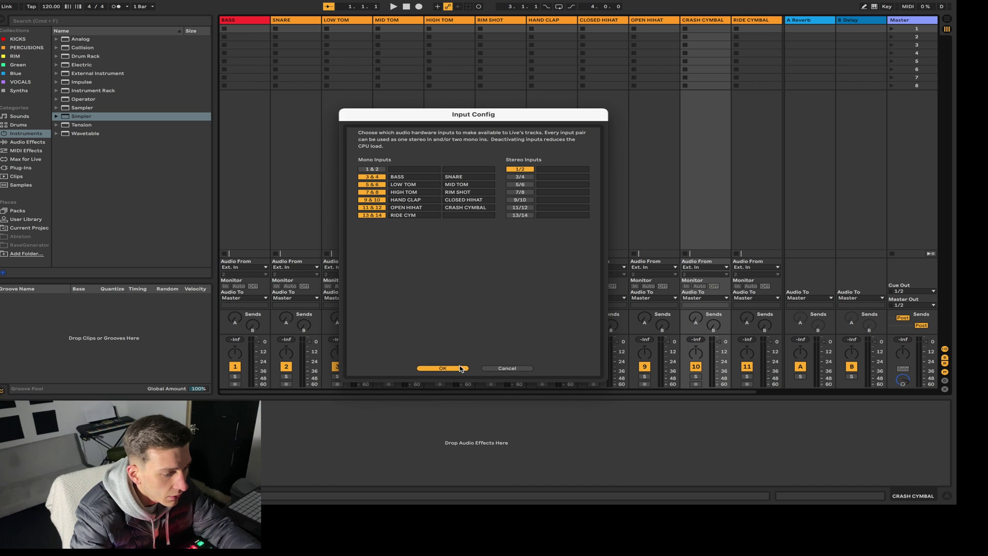
click(346, 114)
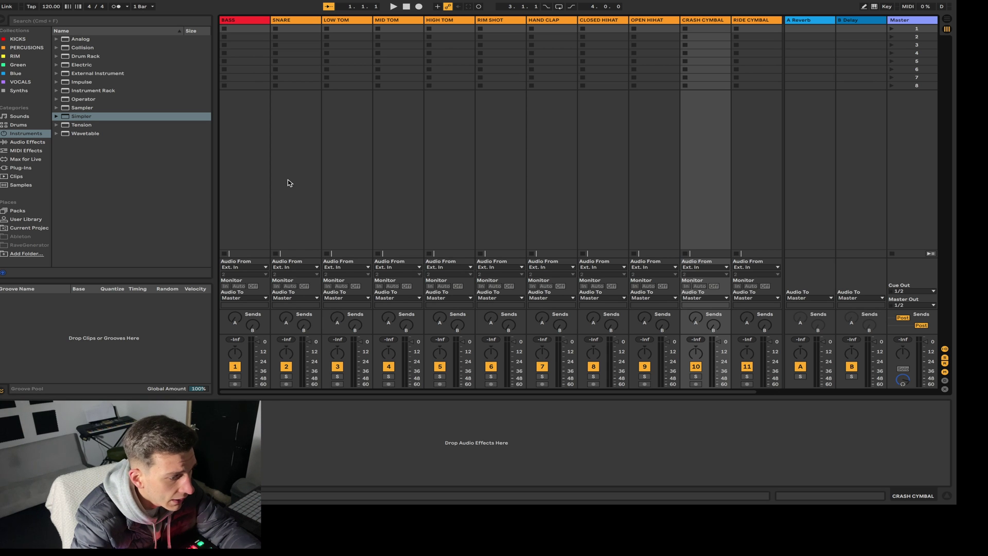
Step: Set BASS monitoring to In and route BASS, SNARE, LOW TOM, MID TOM, HIGH TOM to inputs 3–7
click(225, 287)
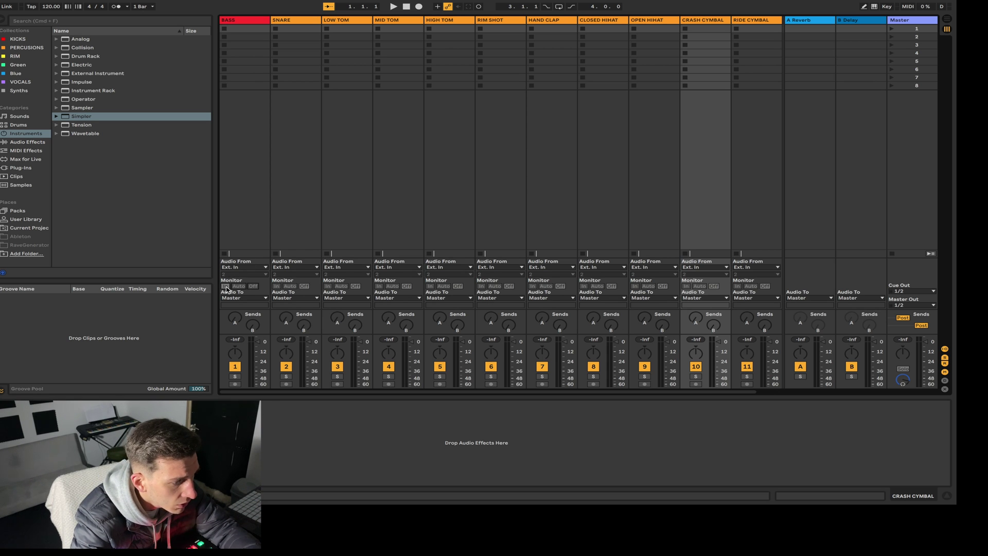
click(232, 275)
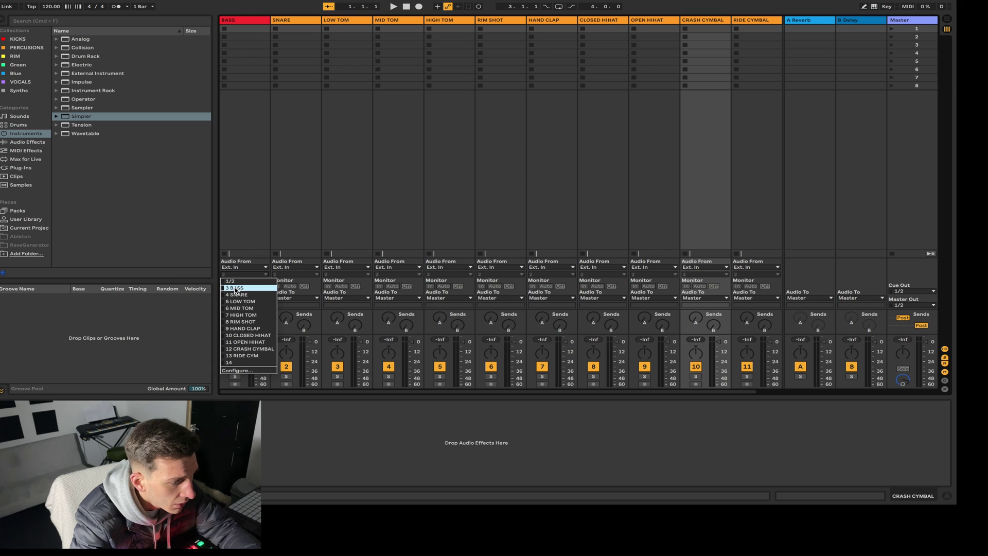
click(235, 288)
click(285, 274)
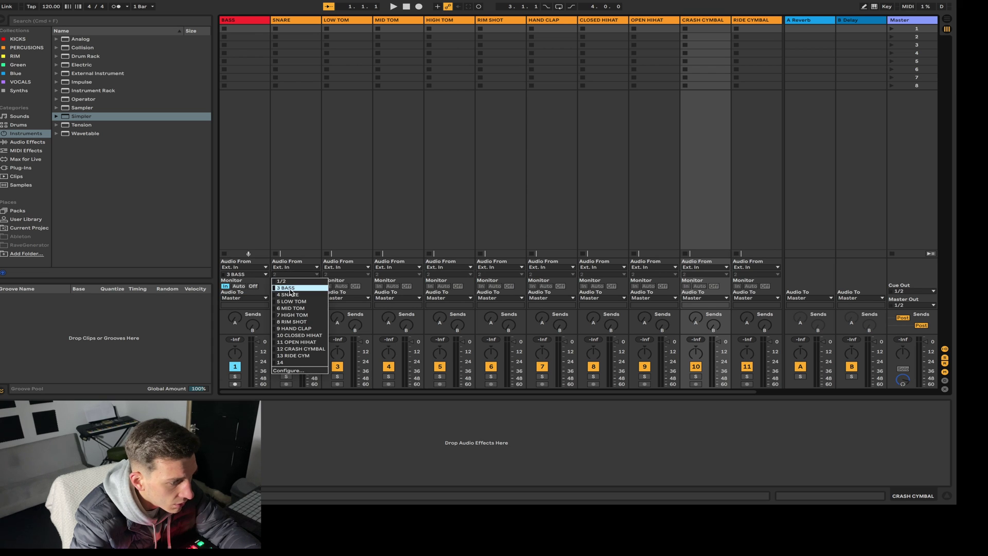
click(290, 294)
click(337, 274)
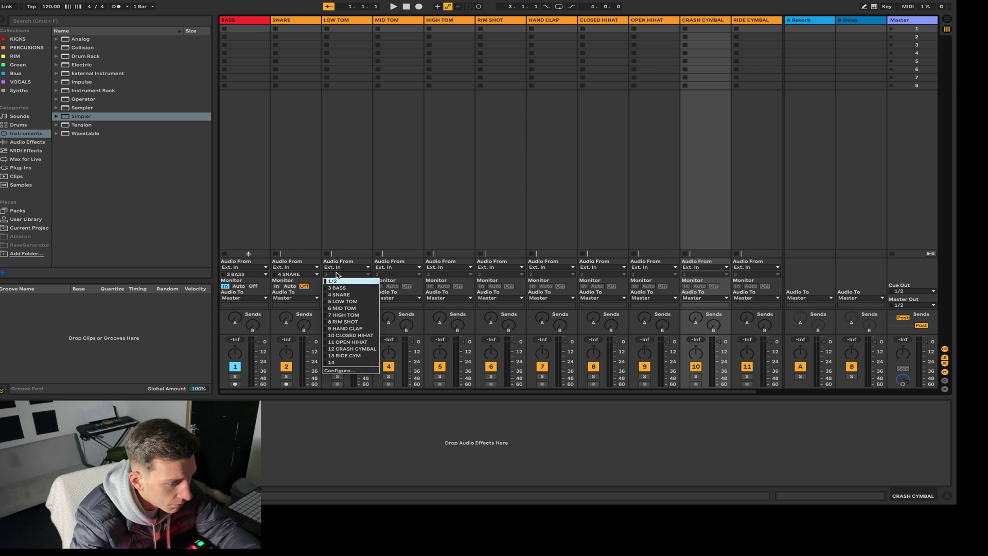
click(344, 302)
click(392, 274)
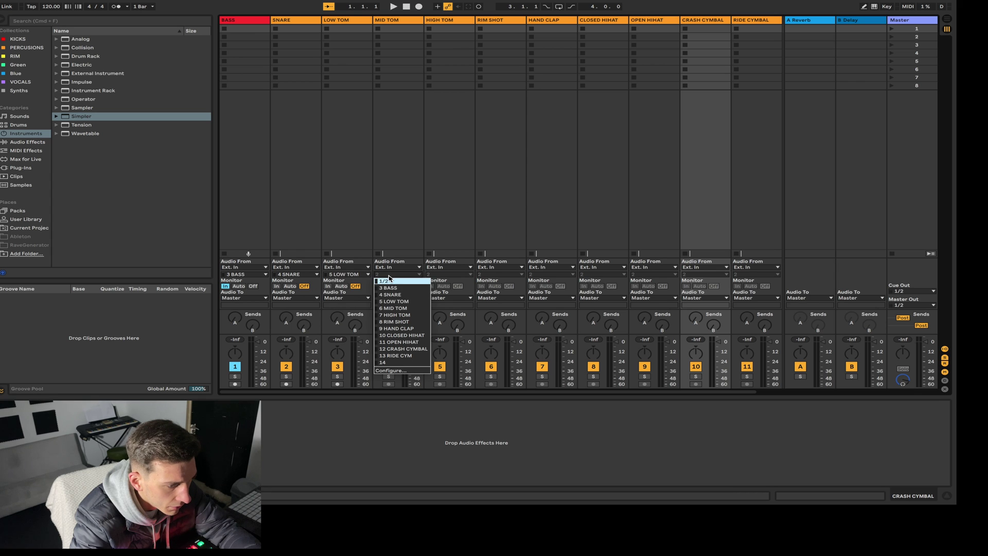
click(397, 308)
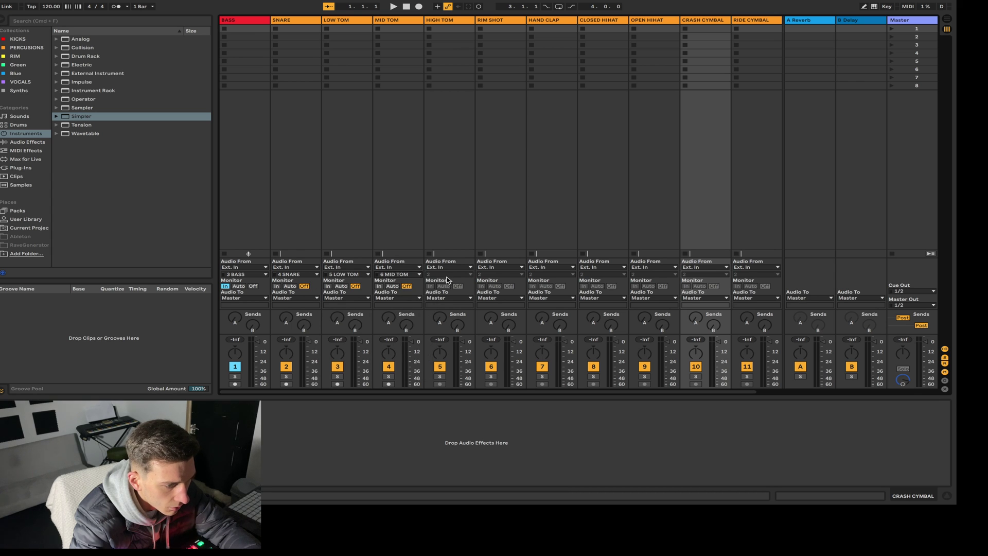
click(445, 275)
click(447, 316)
Step: Route RIM SHOT, HAND CLAP, CLOSED HIHAT, OPEN HIHAT, CRASH CYMBAL, RIDE CYMBAL to inputs 8–13
click(496, 274)
click(498, 323)
click(549, 274)
click(548, 330)
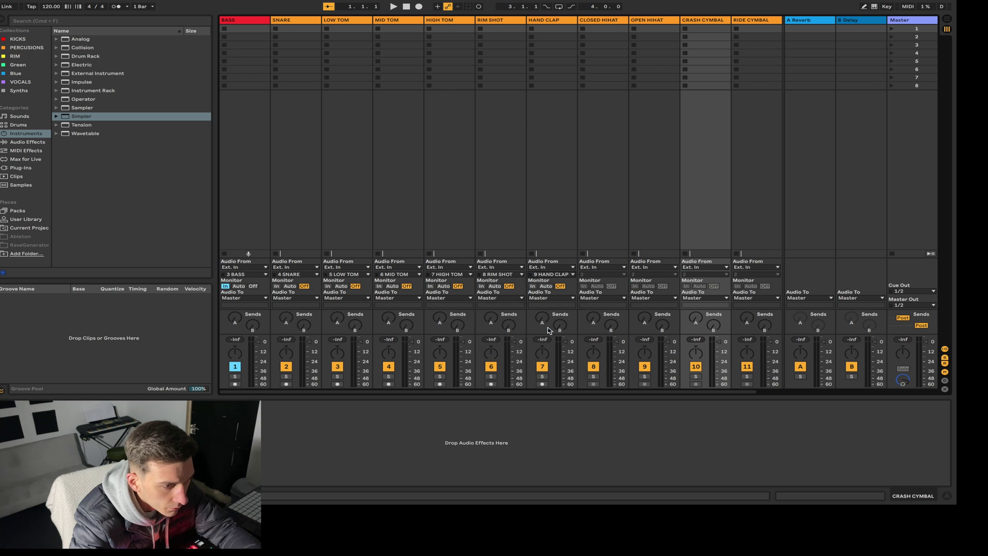
click(600, 274)
click(603, 335)
click(650, 274)
click(653, 342)
click(702, 274)
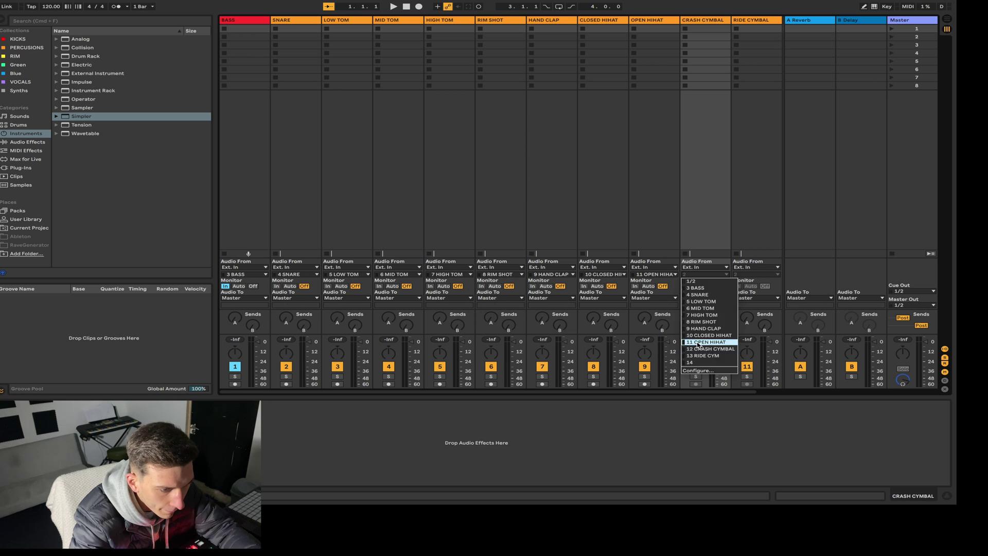
click(705, 348)
click(754, 274)
click(749, 355)
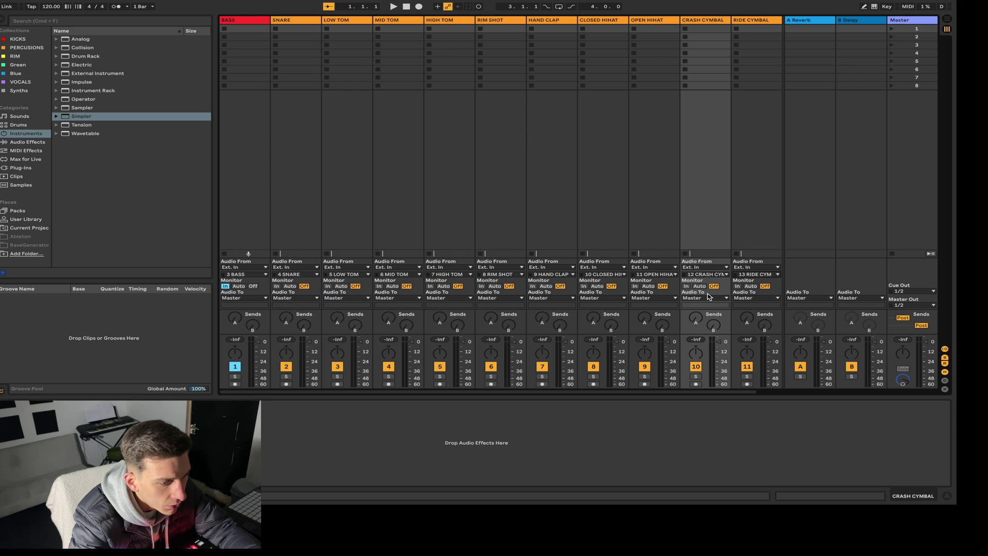
Step: Select all drum tracks from BASS to RIDE CYMBAL and group them with Cmd+G
click(743, 27)
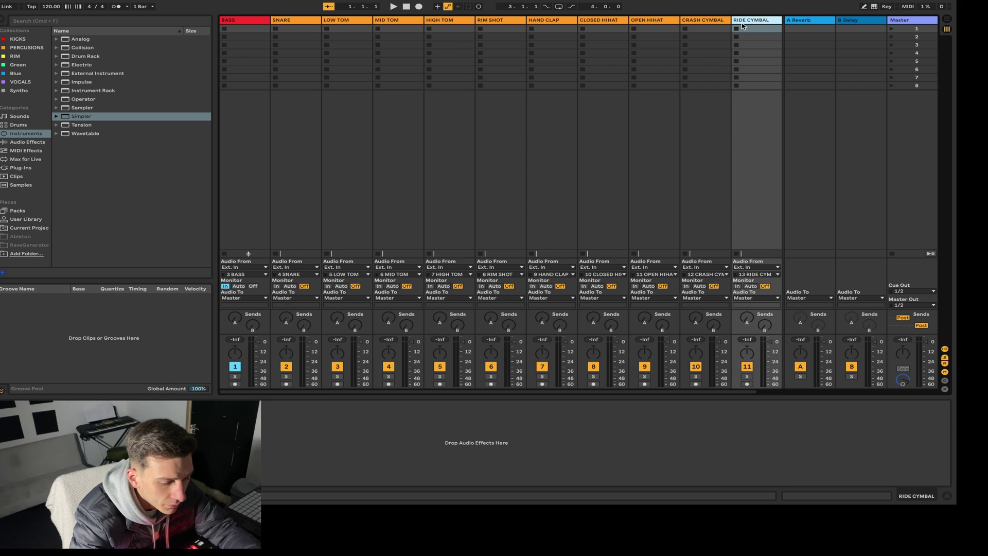
key(shift+Left)
key(shift+Left)
key(shift+Left)
key(shift+Left)
key(shift+Left)
key(shift+Left)
key(shift+Left)
key(shift+Left)
key(shift+Left)
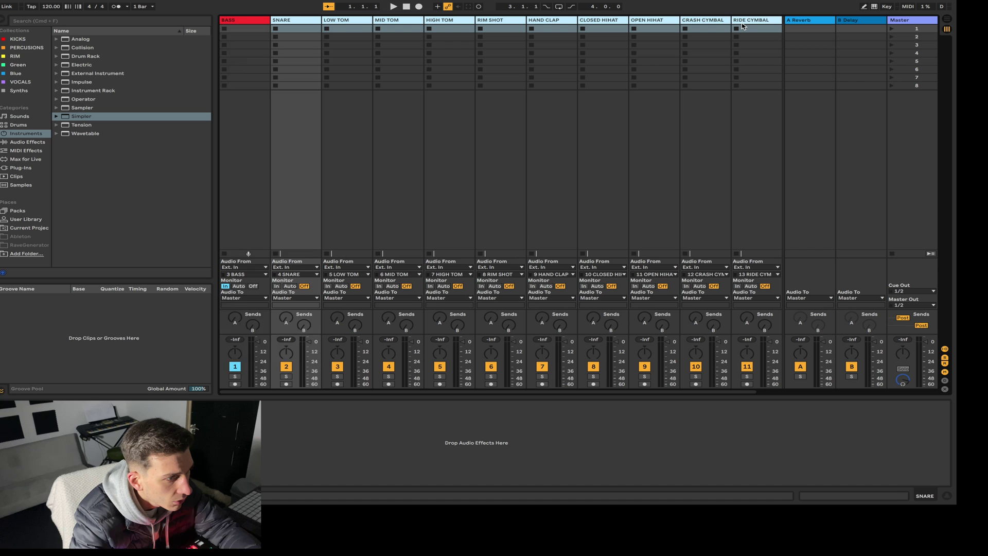
key(shift+Left)
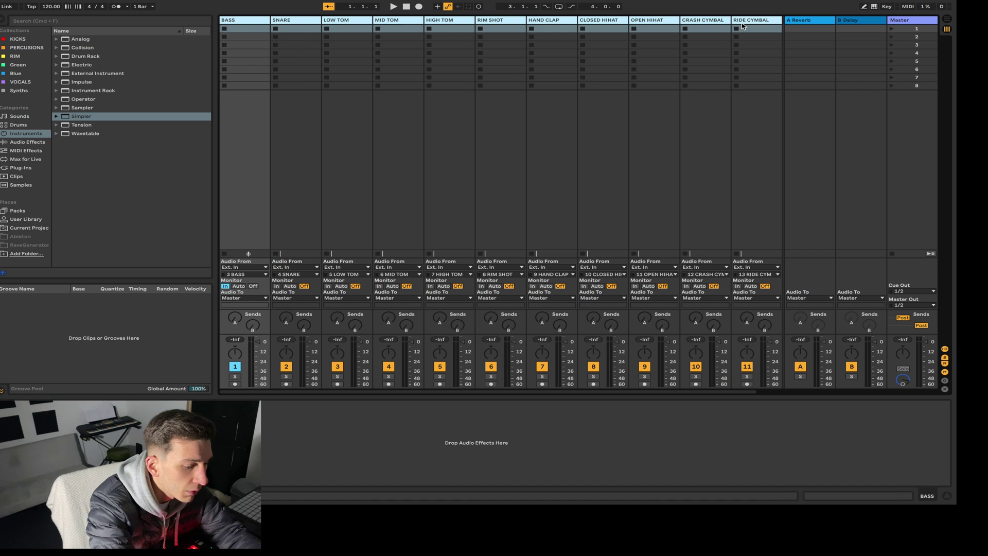
key(super+g)
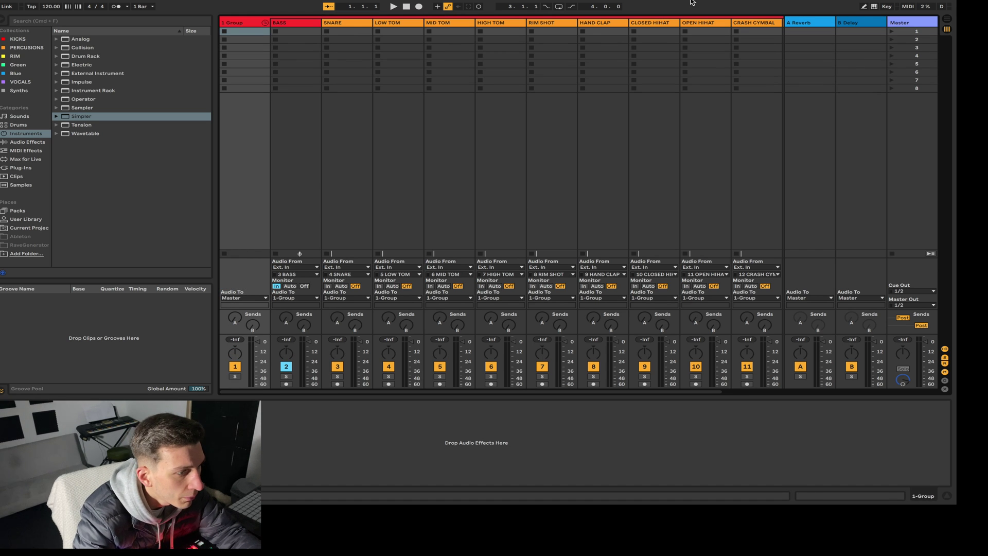
Step: Rename the new group track to TR8-S, then fold and re-expand it
click(235, 23)
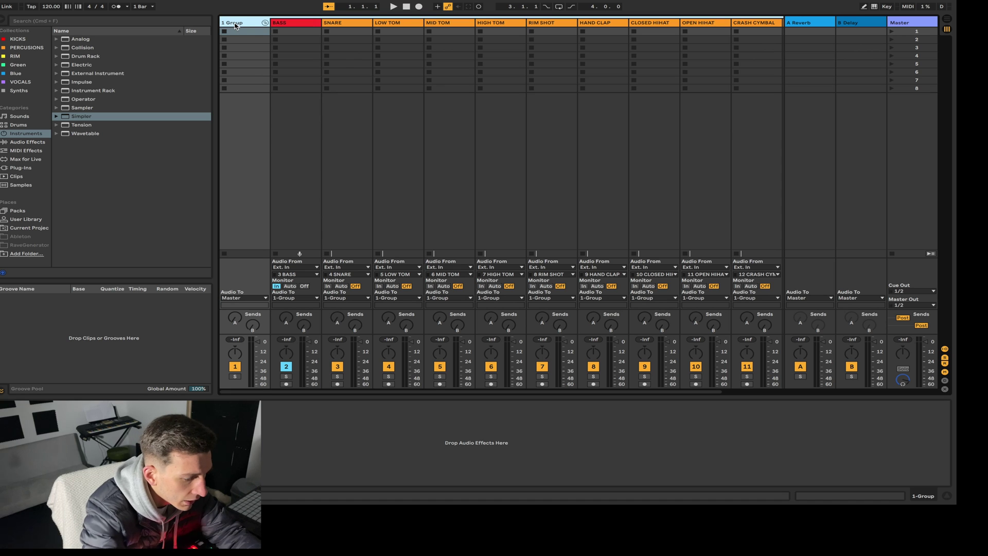
text(TR)
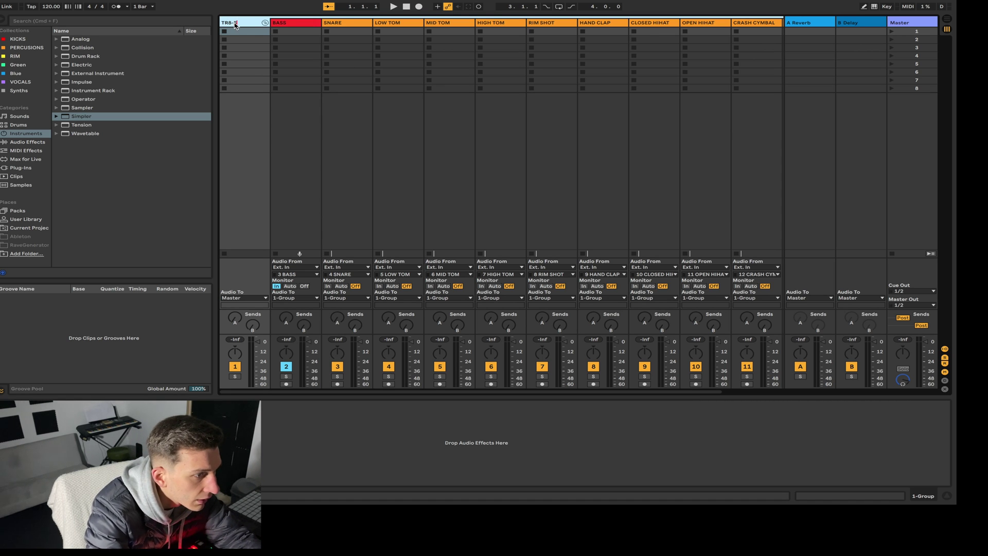
text(8-S)
click(263, 57)
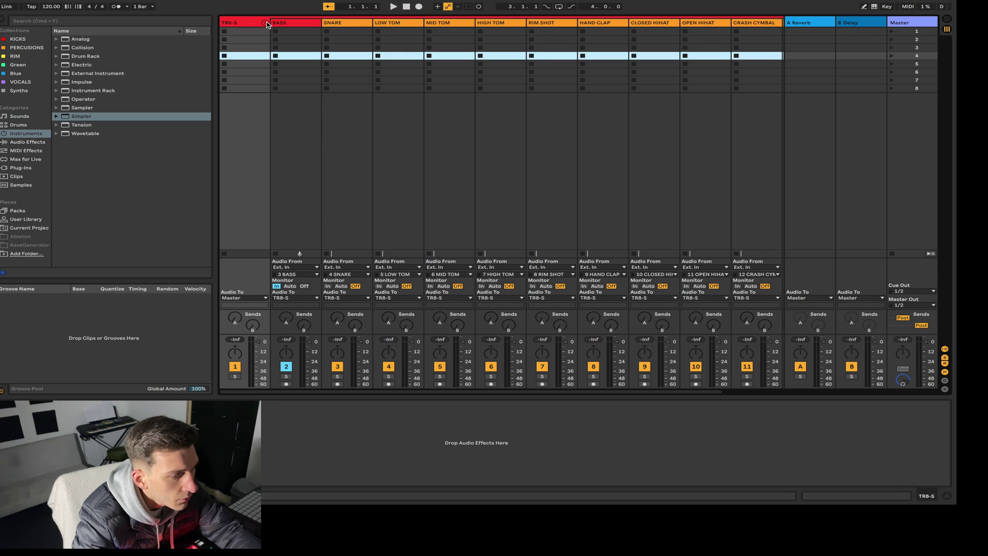
click(265, 23)
click(248, 22)
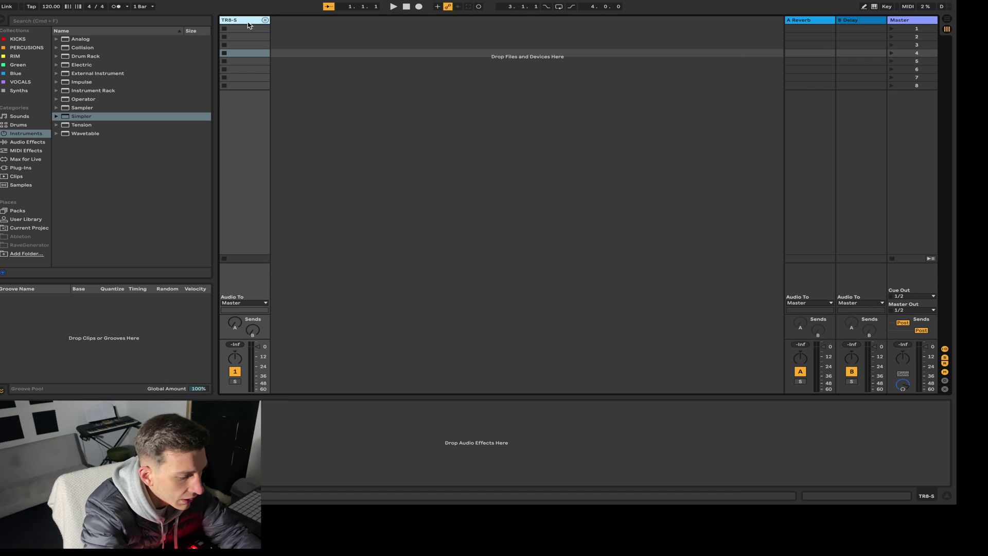
key(super+d)
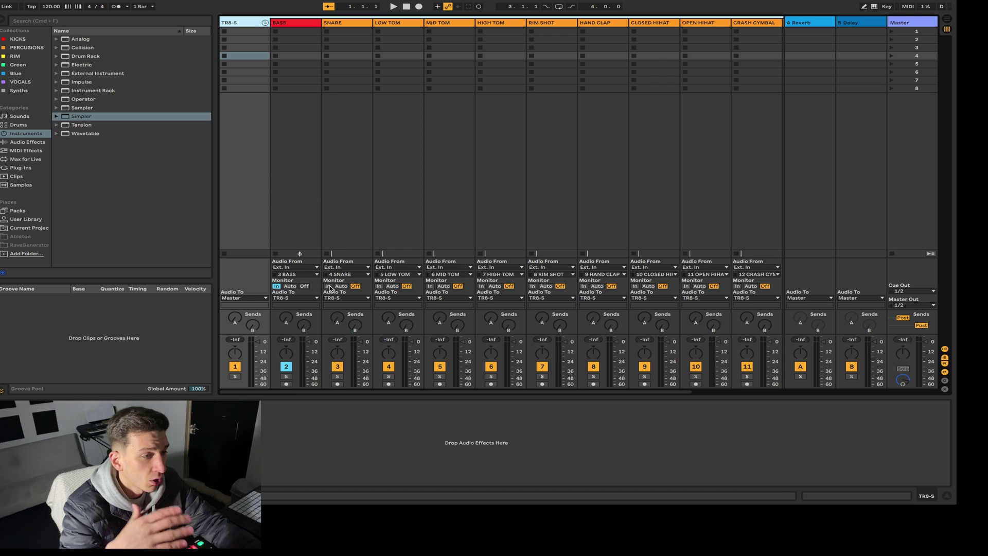
Step: Set monitoring to In on SNARE, LOW TOM, MID TOM, HIGH TOM and onward through RIDE CYMBAL
click(328, 286)
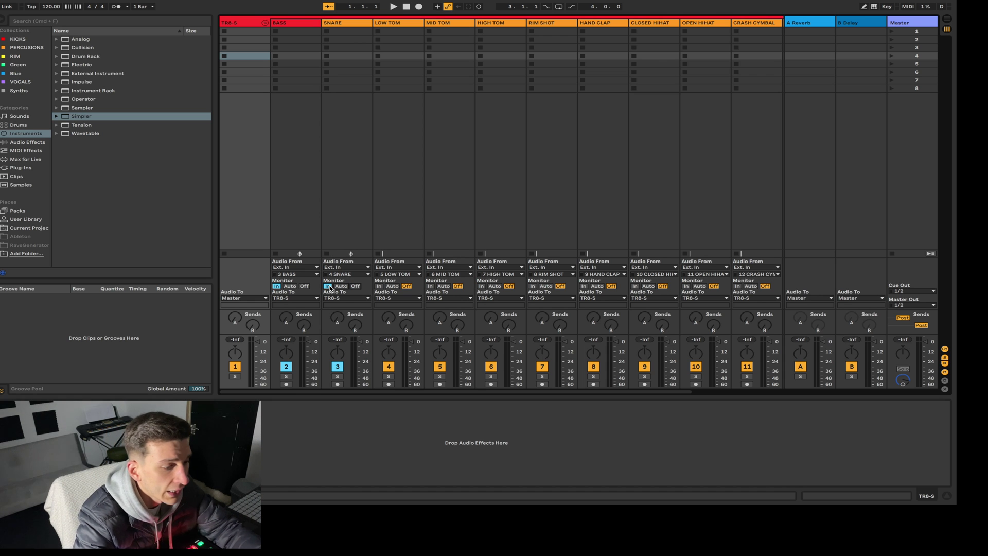
click(379, 286)
click(429, 286)
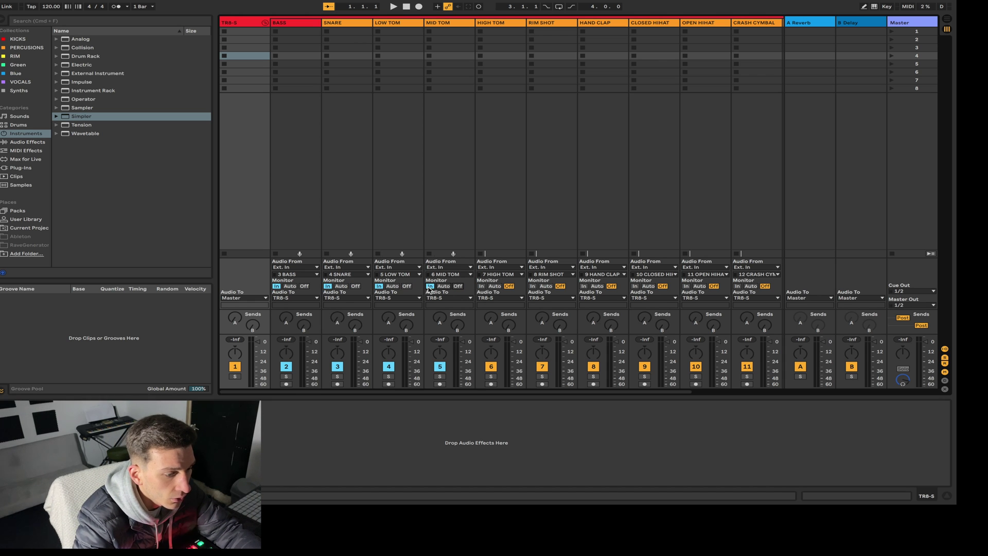
click(482, 286)
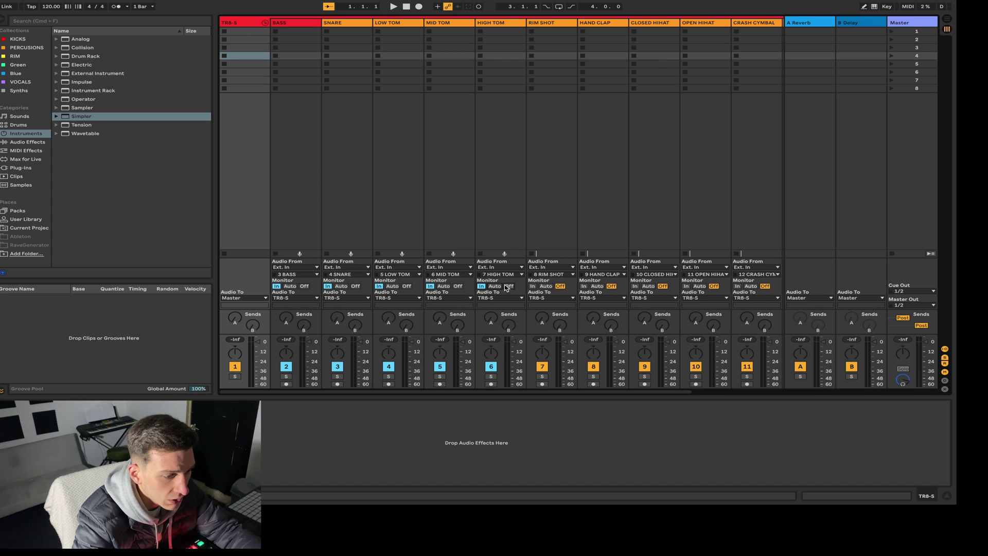
click(532, 286)
click(583, 286)
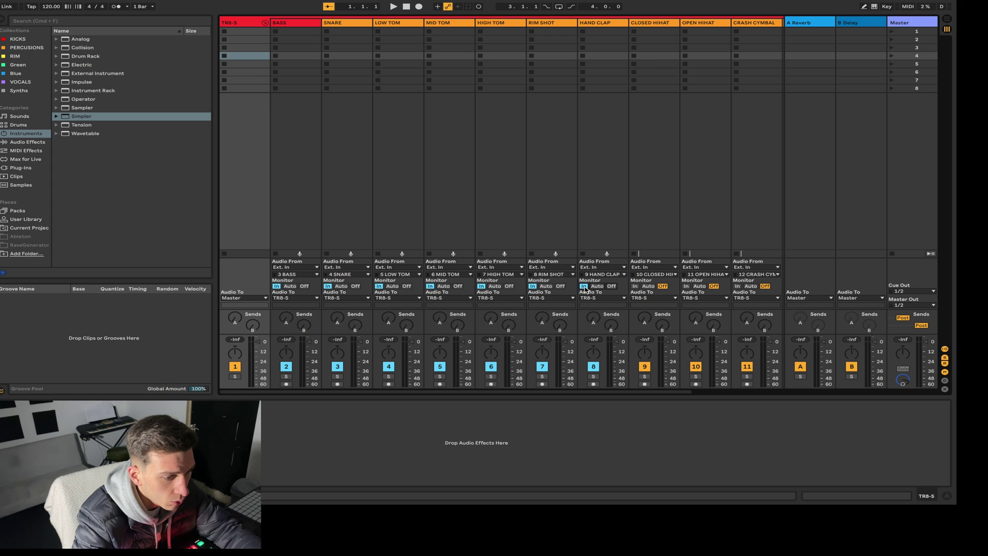
click(635, 286)
click(687, 286)
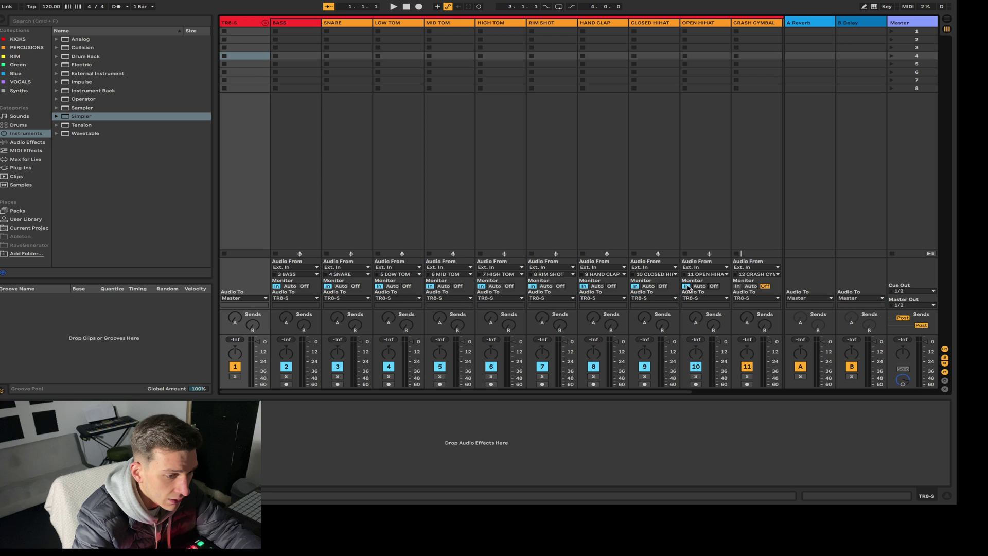
click(738, 286)
scroll(731, 286, right, 2)
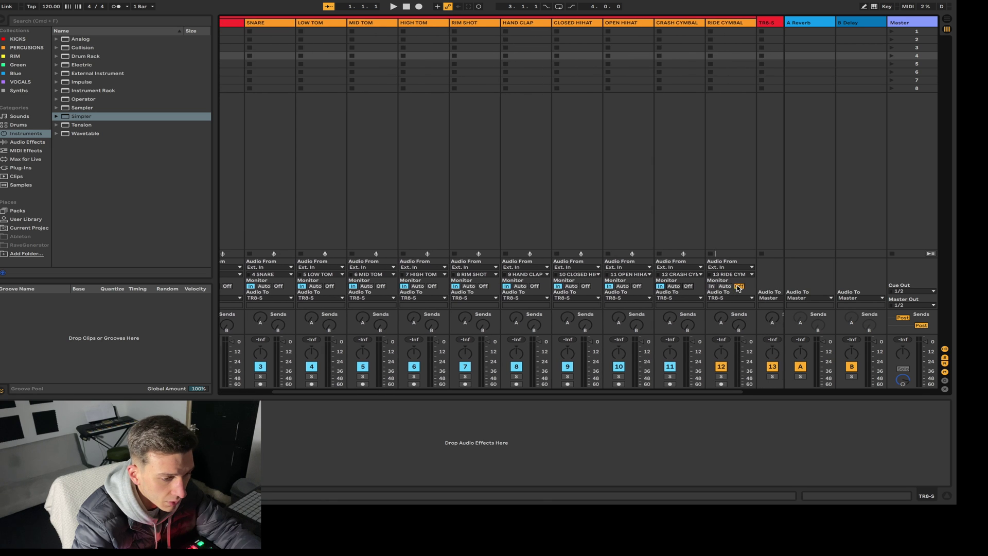
click(711, 286)
scroll(714, 289, right, 2)
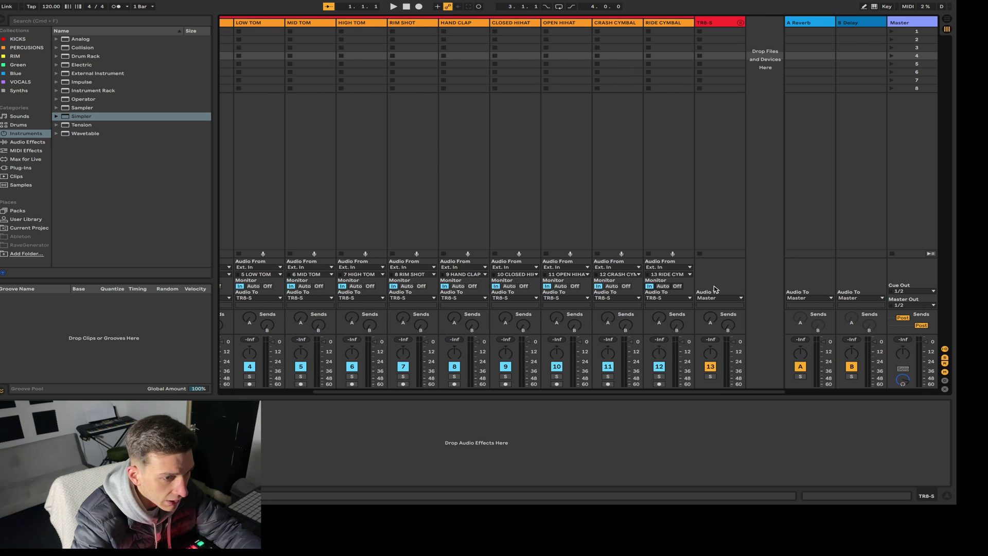
scroll(714, 289, left, 5)
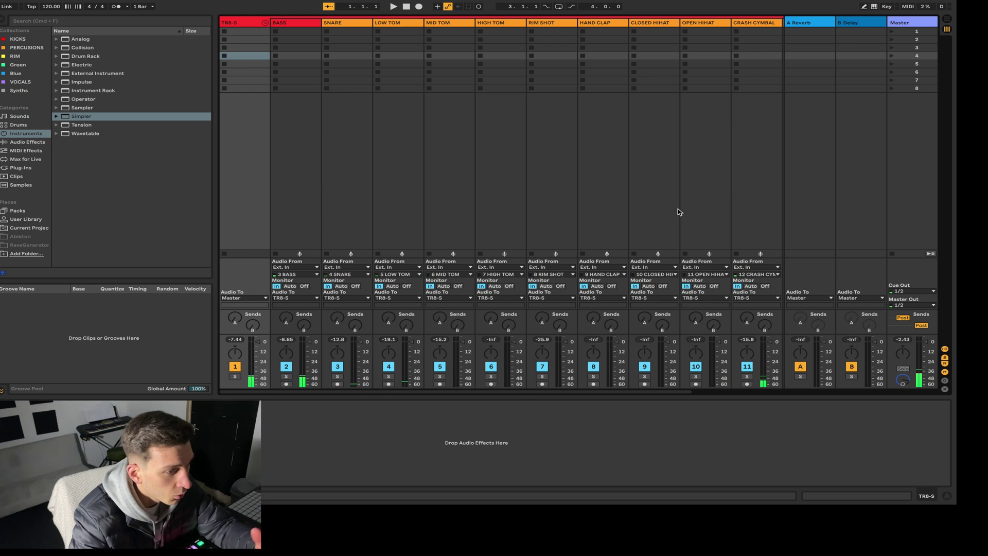
Step: Fold the first TR8-S group, expand the second, and set BASS through HIGH TOM monitoring to Auto
click(265, 23)
click(296, 21)
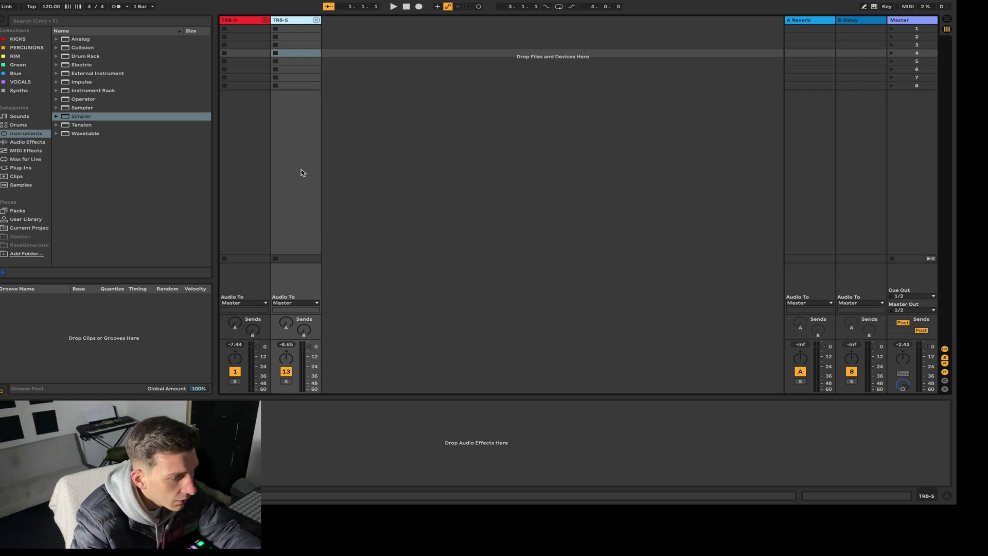
click(315, 21)
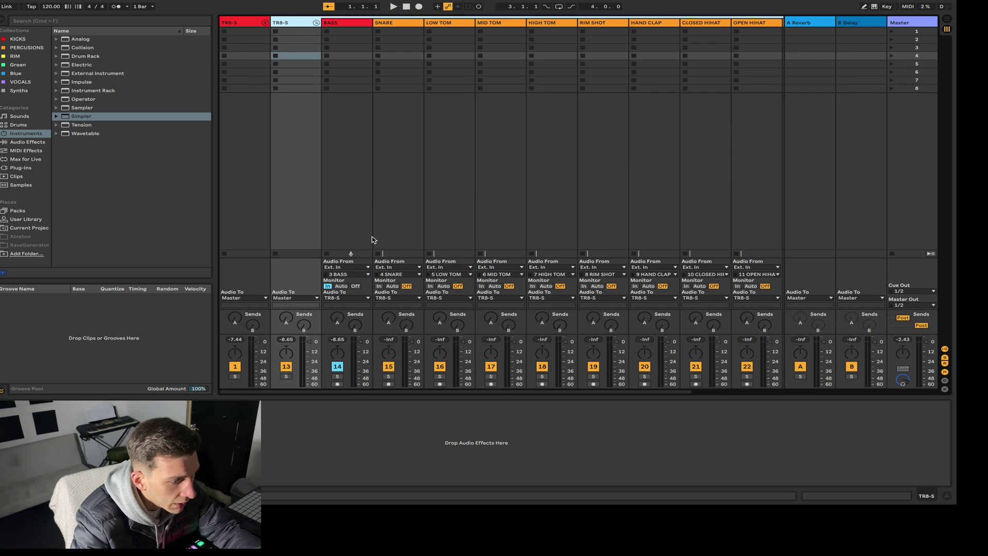
click(342, 286)
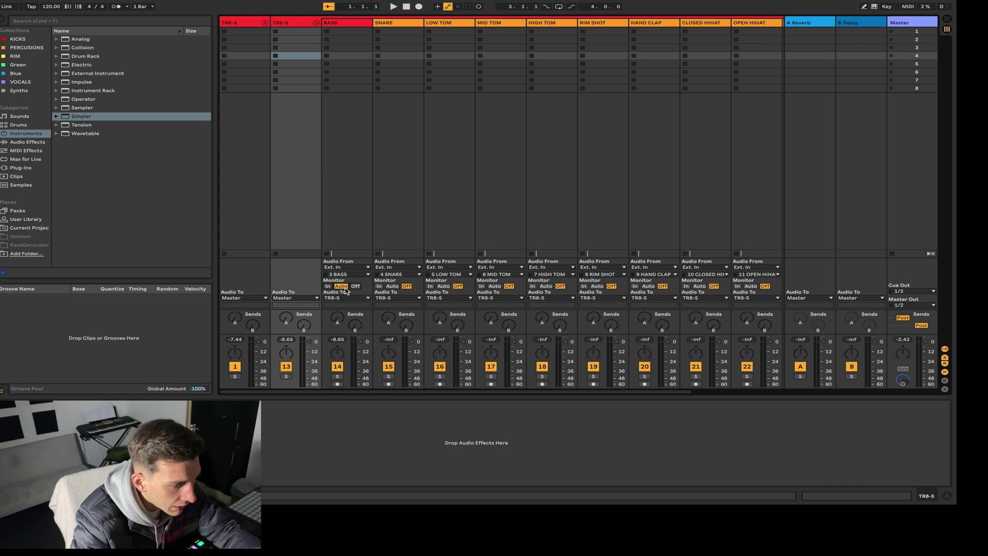
click(393, 287)
click(444, 287)
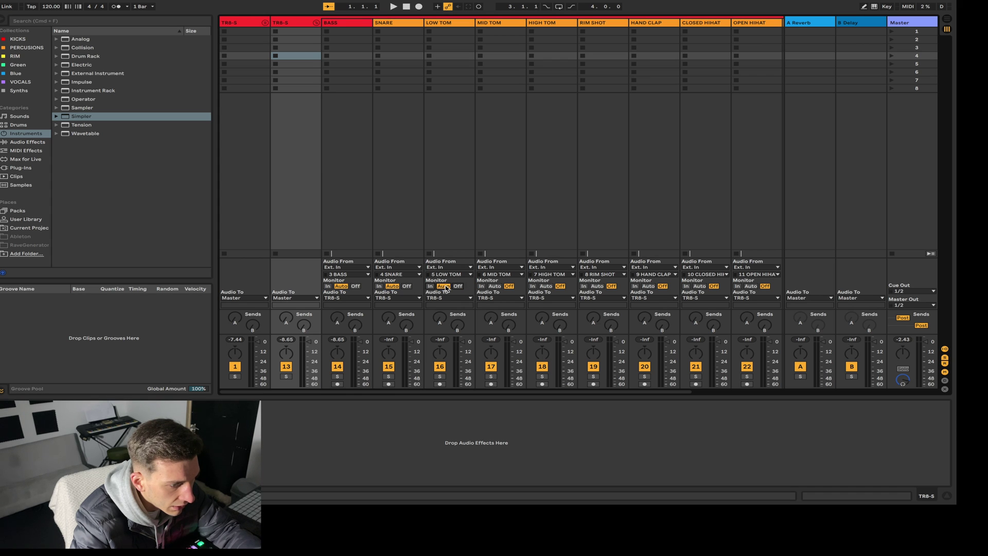
click(494, 286)
click(546, 286)
Step: Set RIM SHOT through RIDE CYMBAL monitoring to Auto, then fold the TR8-S group
click(596, 286)
click(648, 286)
click(699, 286)
click(751, 286)
scroll(621, 296, right, 5)
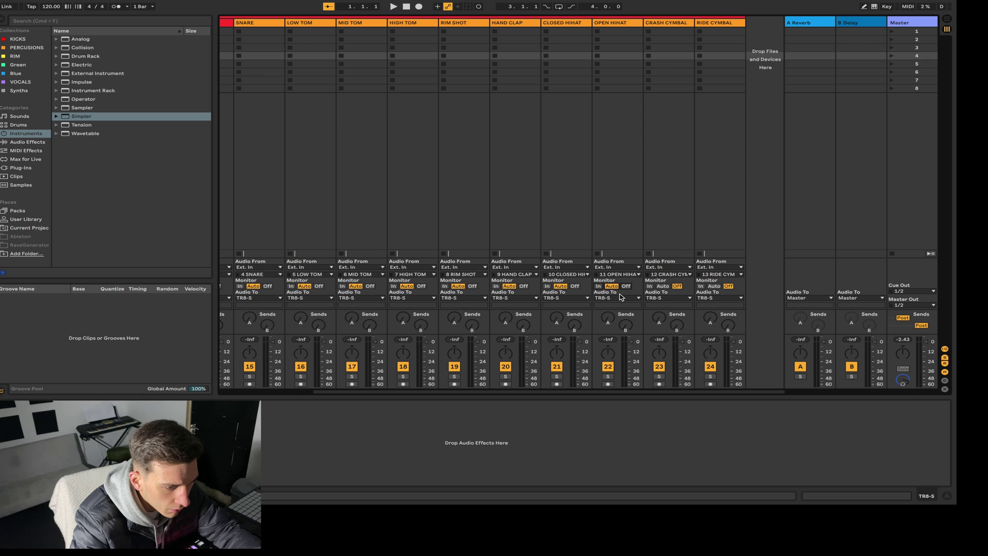
click(714, 286)
key(Delete)
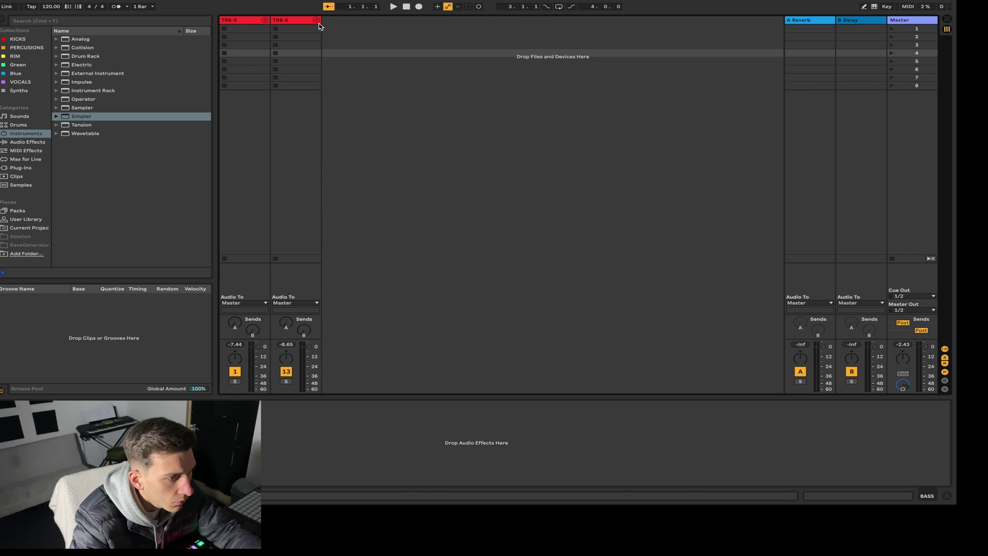
click(295, 23)
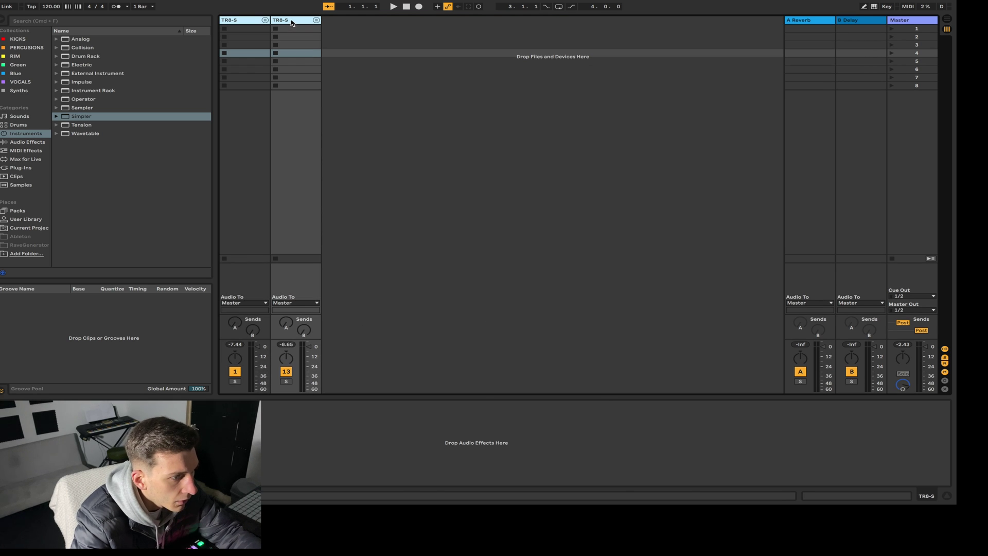
Step: In Arrangement view, unfold the TR8-S group and arm BASS, SNARE, LOW TOM, MID TOM, HIGH TOM
key(Tab)
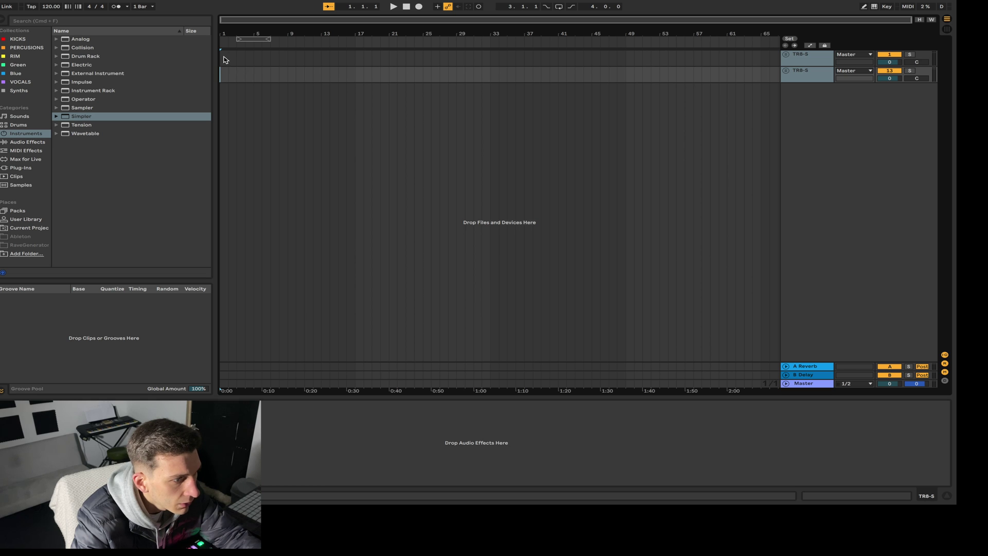
click(787, 71)
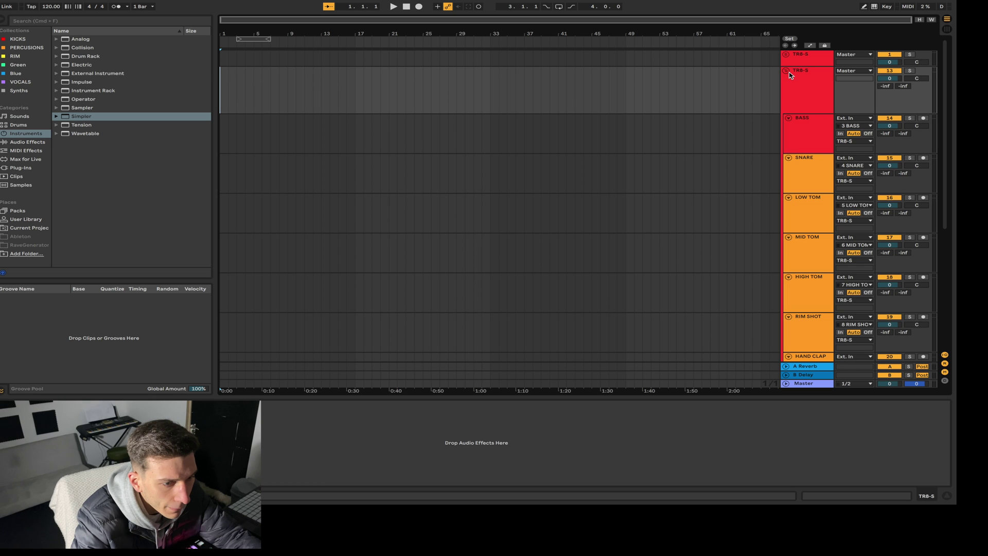
click(923, 118)
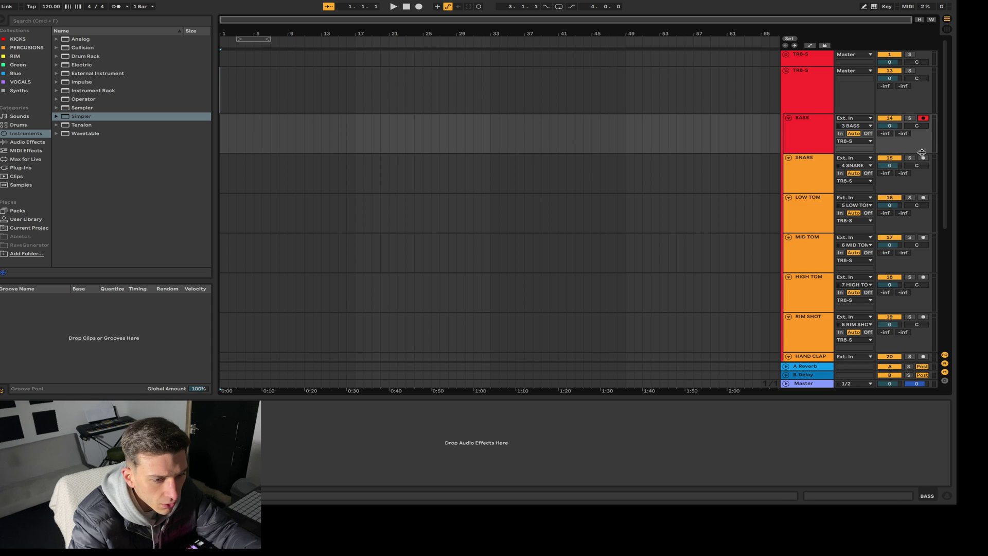
click(923, 158)
click(923, 198)
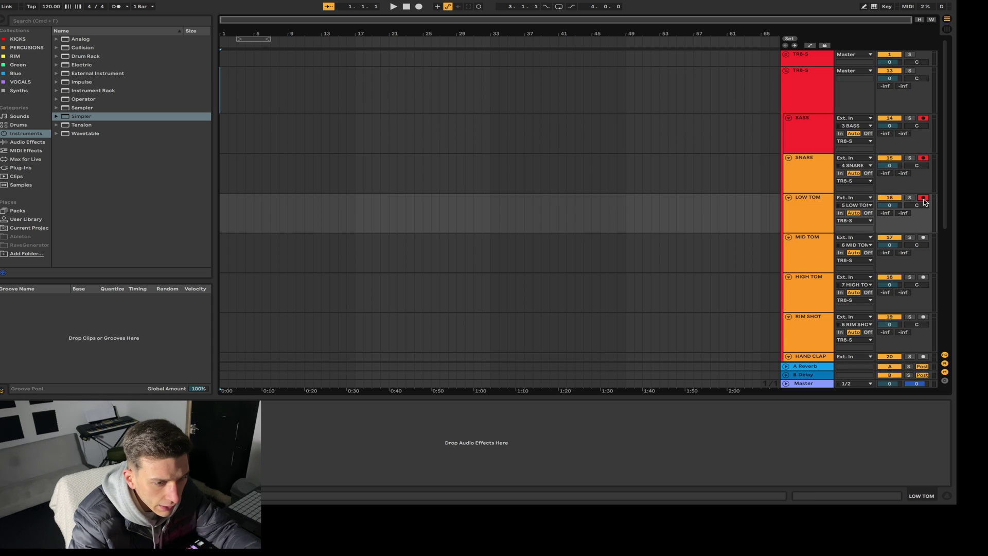
click(924, 237)
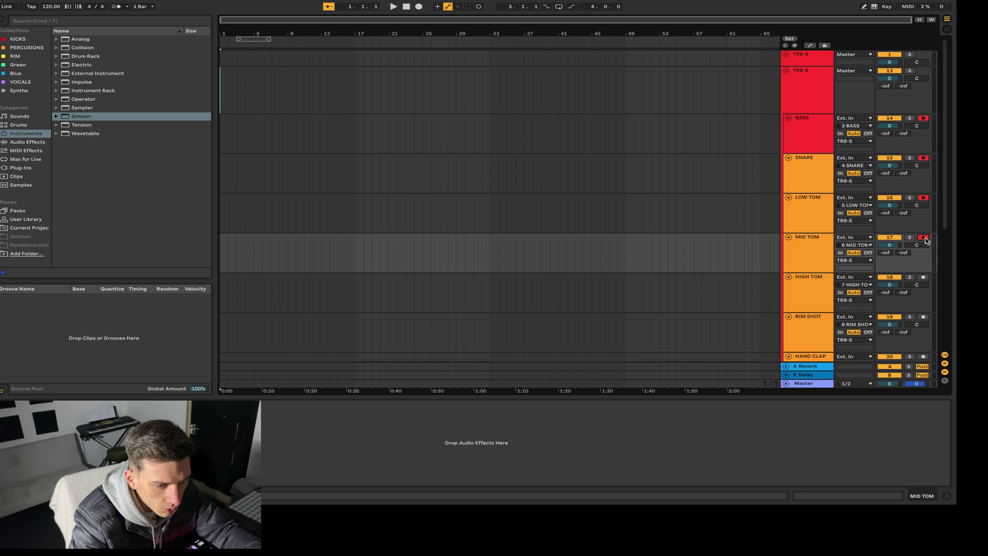
click(924, 277)
Step: Arm RIM SHOT, HAND CLAP, CLOSED HIHAT, OPEN HIHAT, CRASH CYMBAL and RIDE CYMBAL for recording
click(923, 317)
click(923, 306)
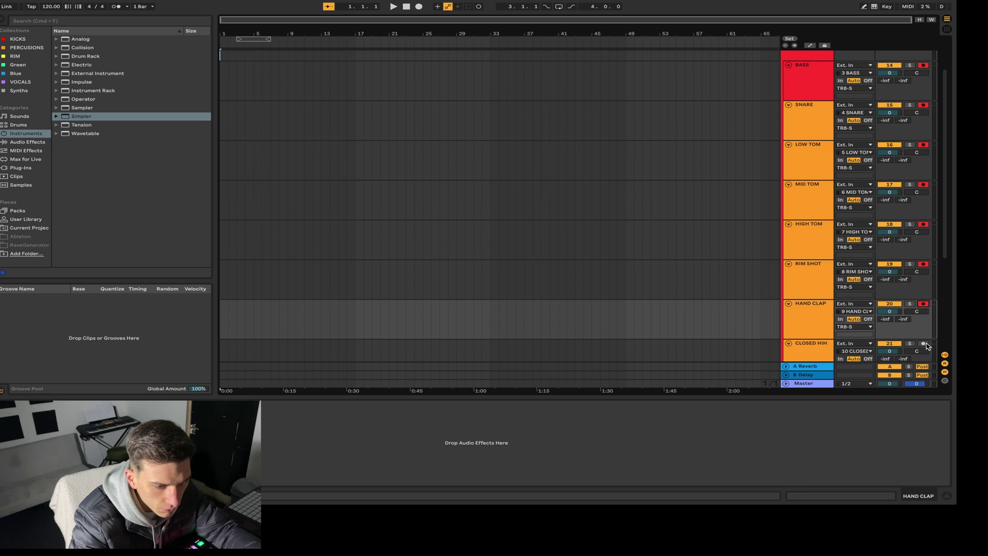
click(923, 309)
click(923, 328)
click(923, 320)
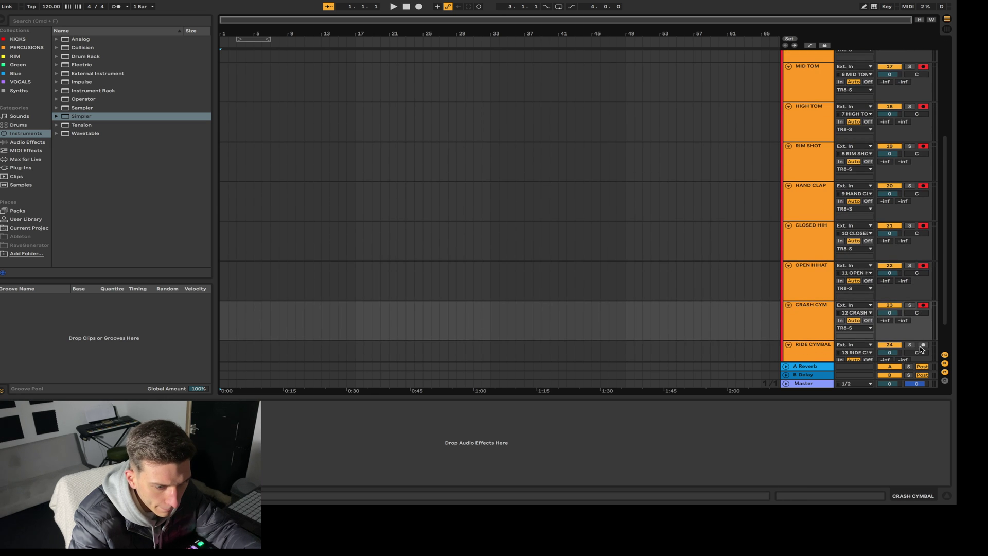
click(921, 345)
scroll(747, 281, up, 5)
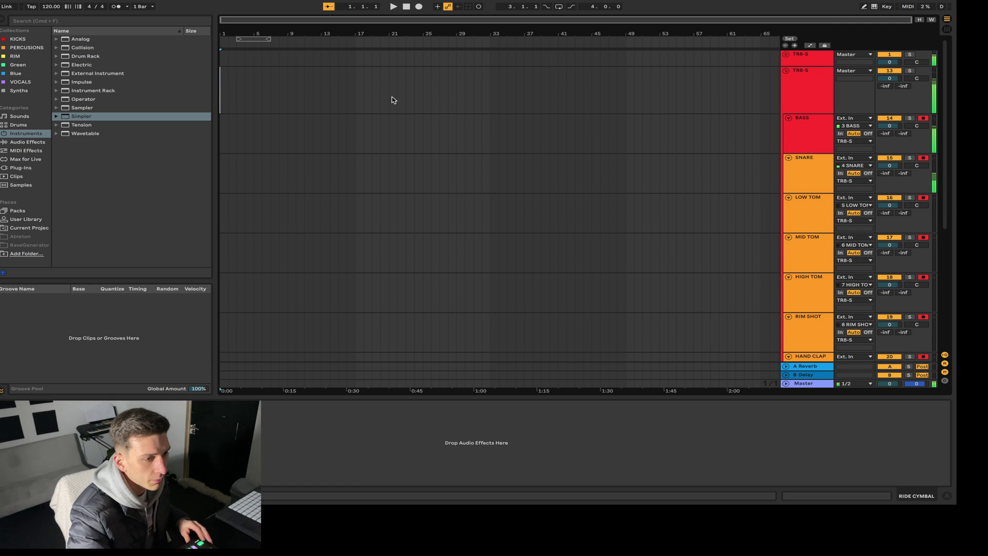
Step: Record all drum channels into the arrangement from bar 17, stopping around bar 25
click(355, 89)
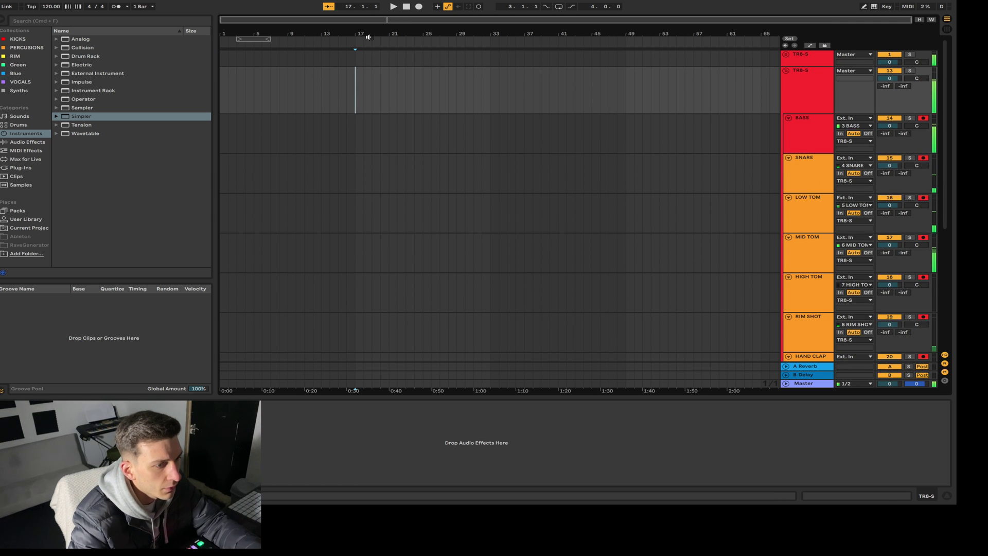
click(417, 7)
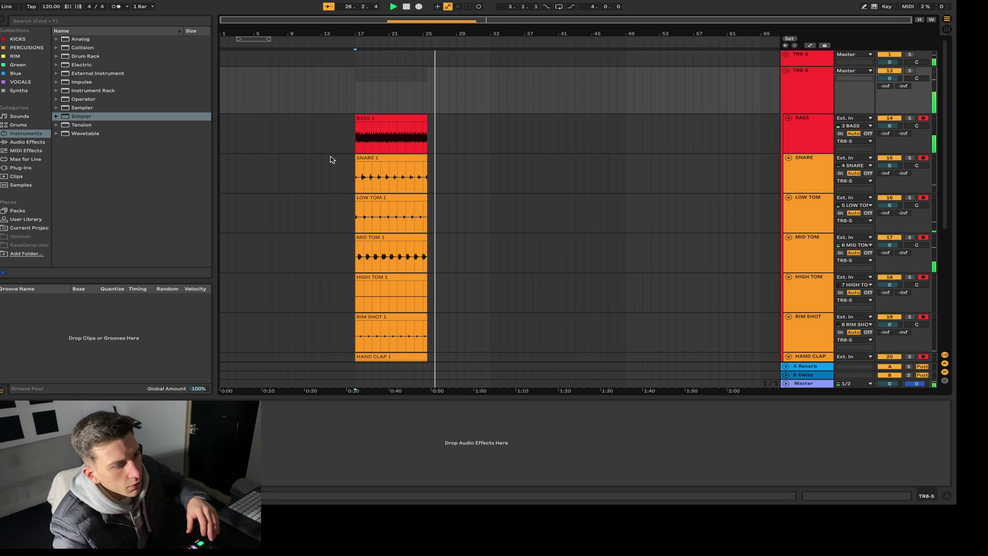
click(359, 249)
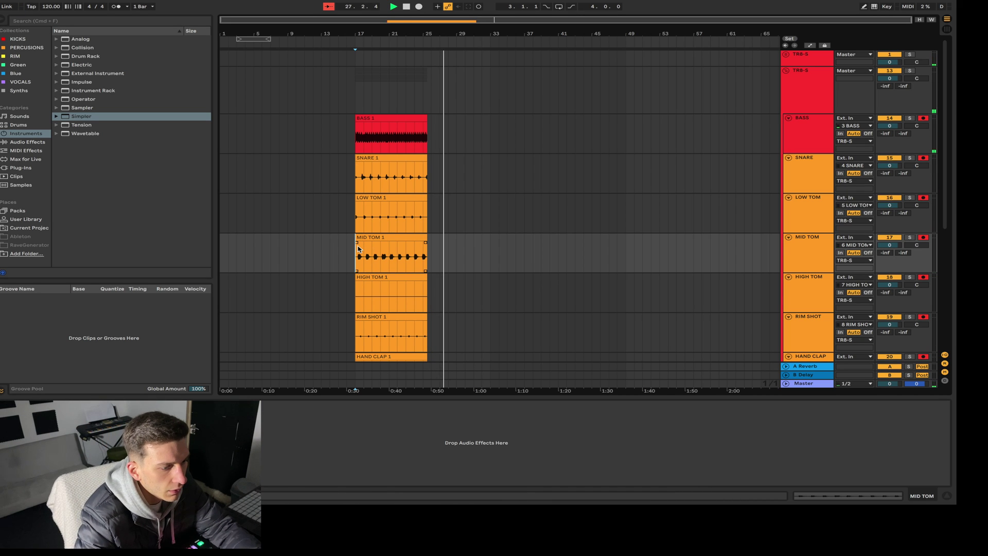
key(space)
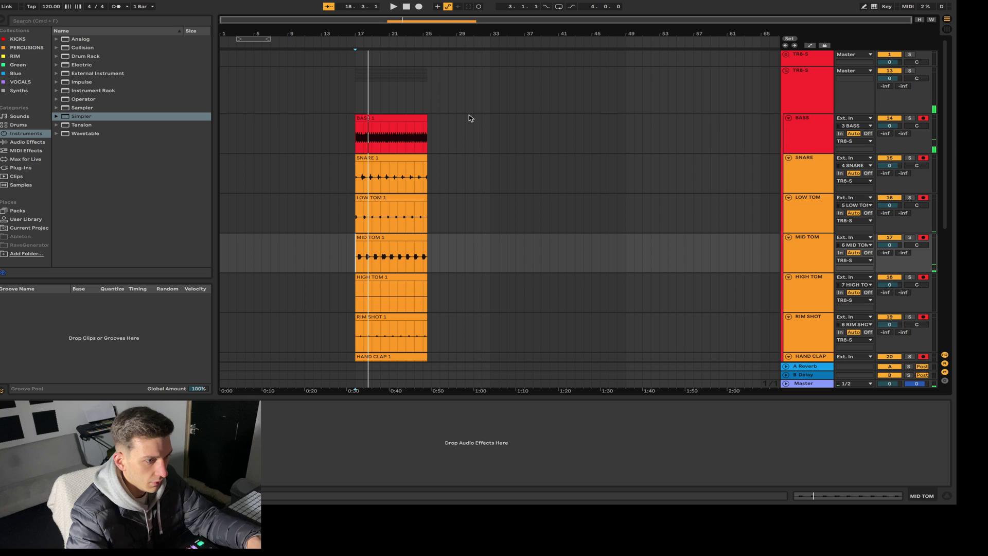